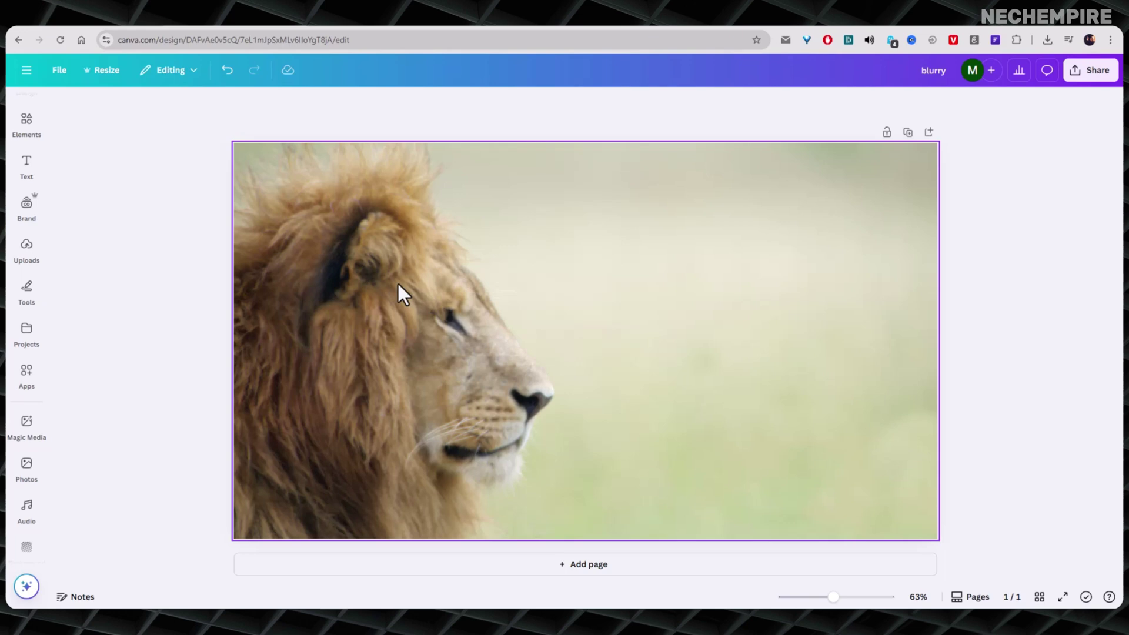
- Select the lion photo on the 'blurry' design's canvas so its image toolbar appears
left_click(534, 286)
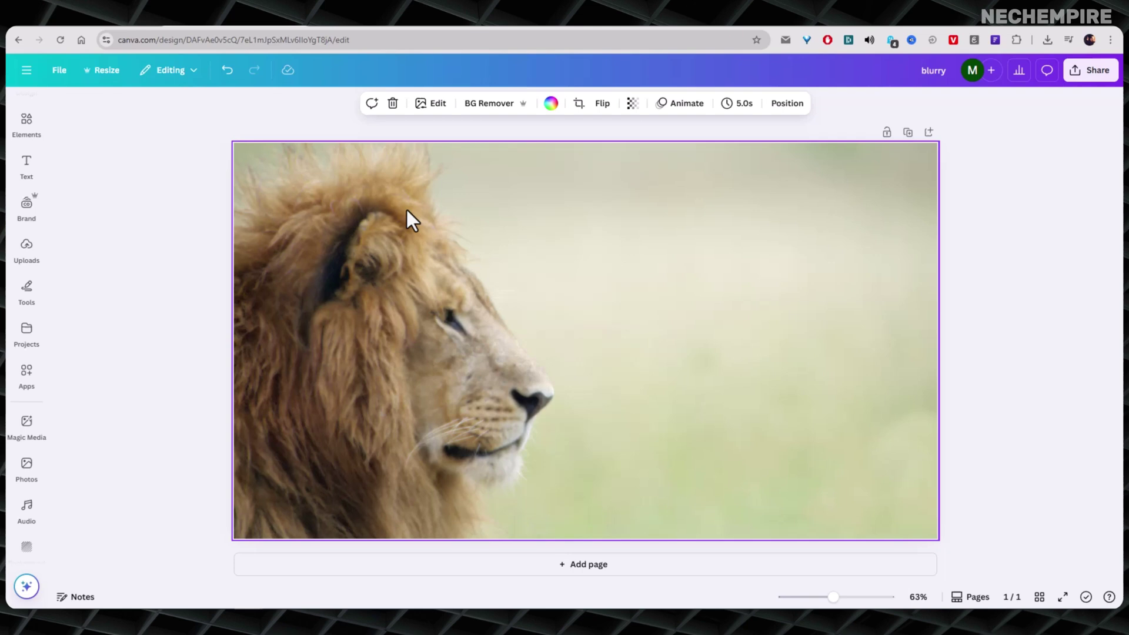
left_click(204, 254)
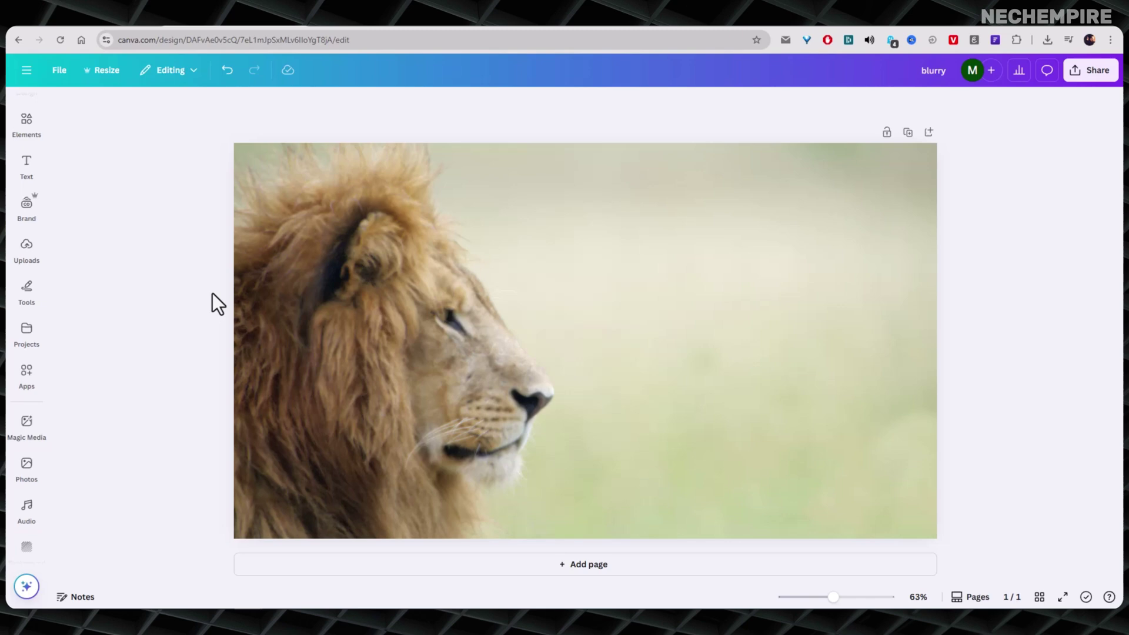
left_click(584, 333)
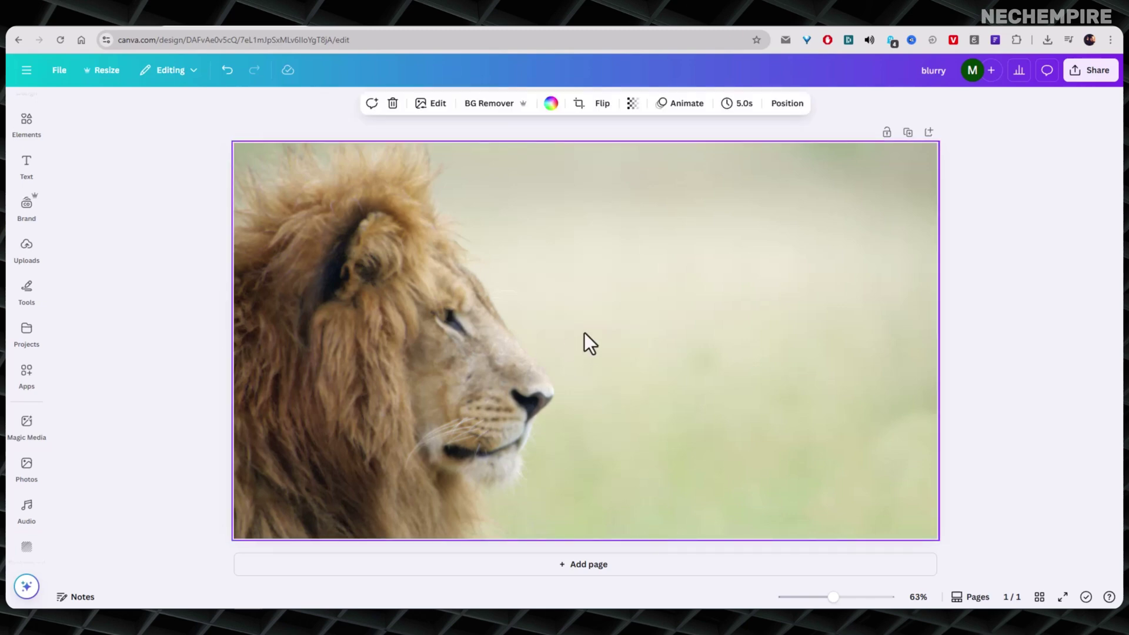
- In the photo's Adjust settings, raise Sharpness to 100 and Clarity to 2
left_click(427, 108)
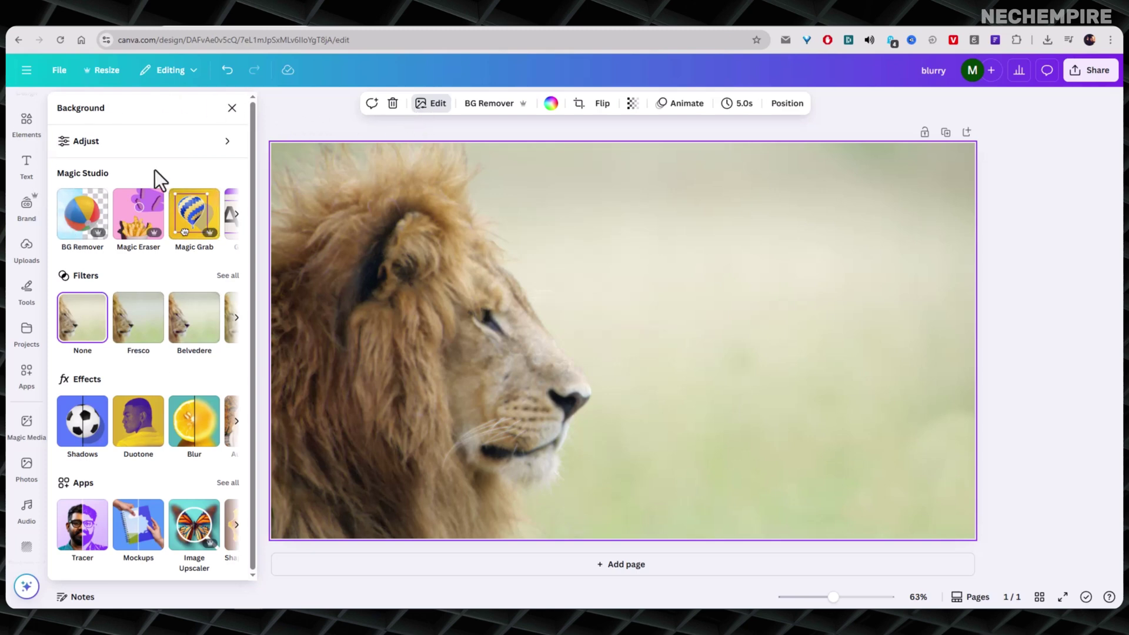
left_click(198, 156)
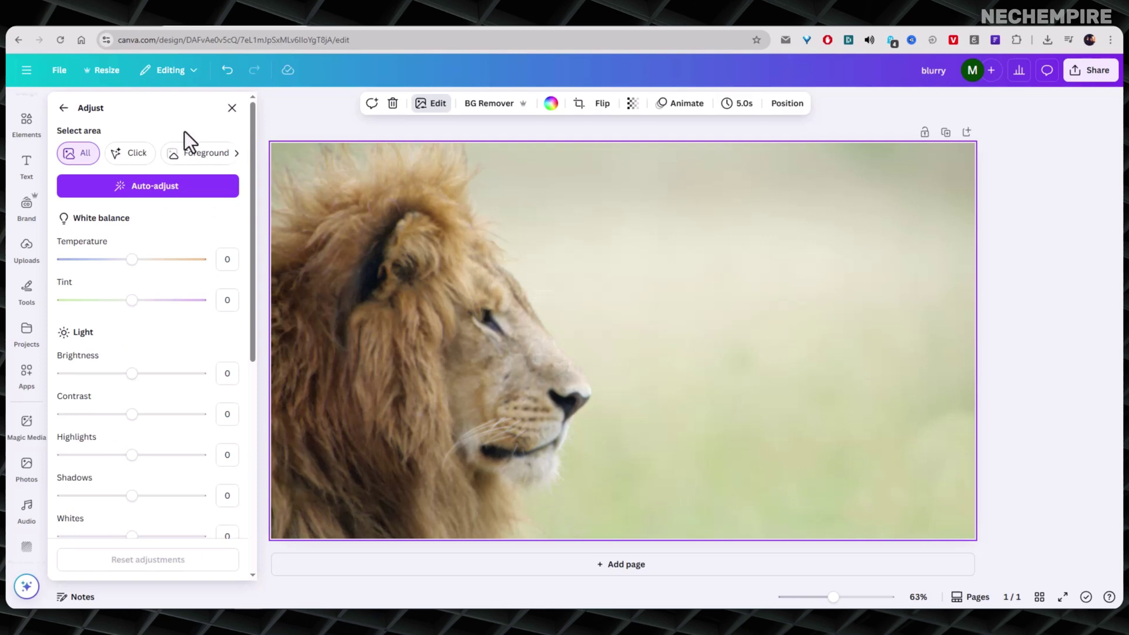
scroll(181, 199, "down", 7)
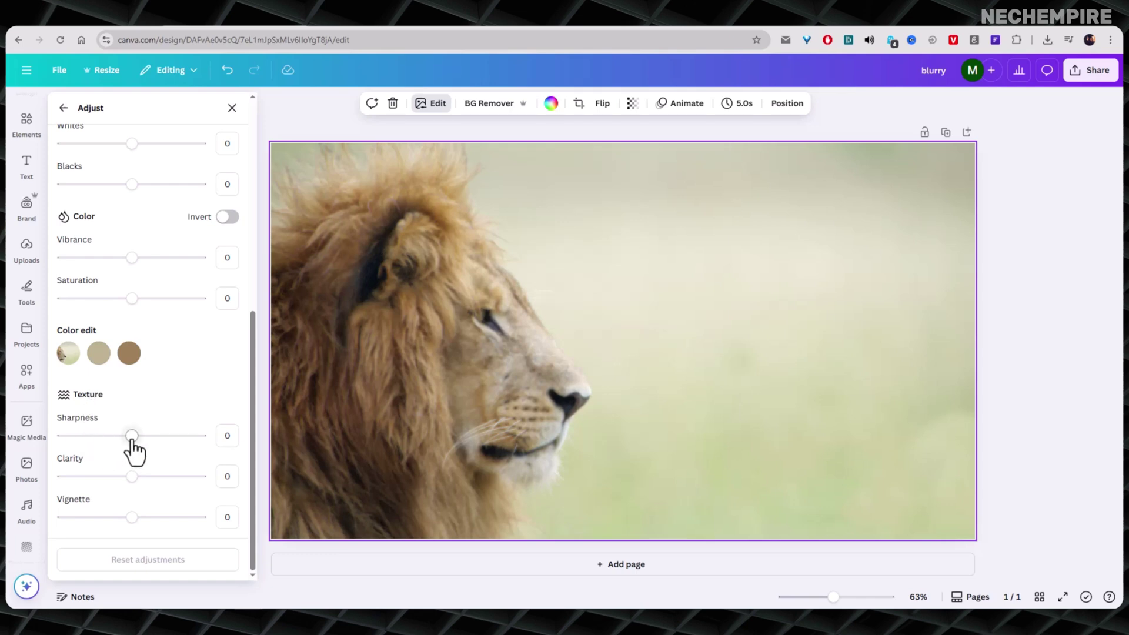
left_click_drag(132, 436, 190, 446)
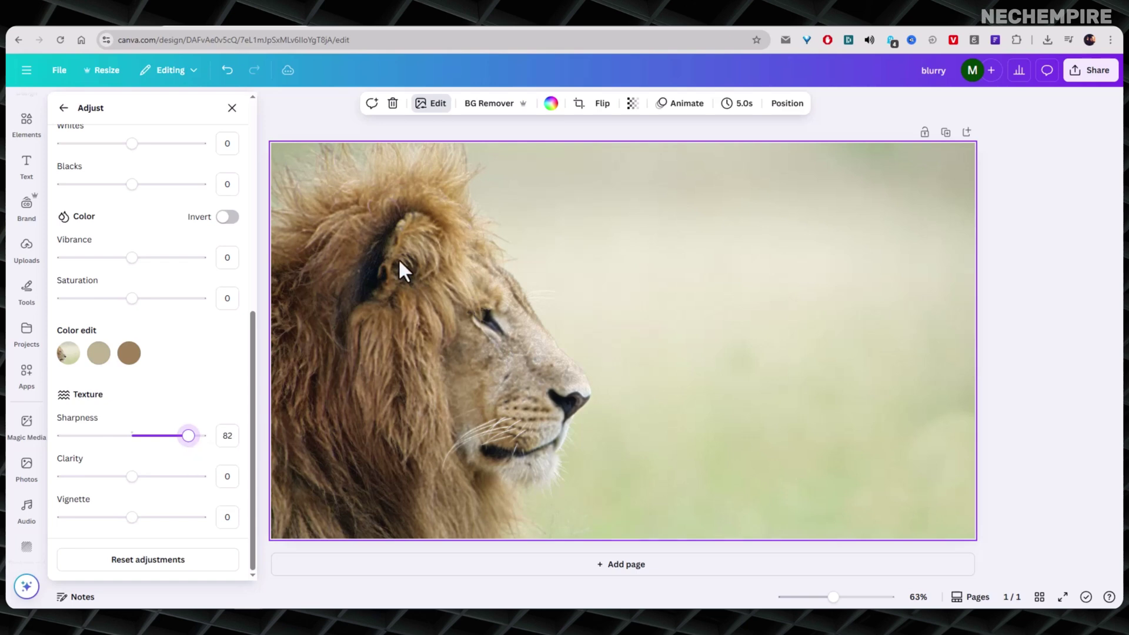
left_click_drag(189, 435, 218, 442)
mouse_move(132, 475)
left_mouse_down()
mouse_move(171, 477)
mouse_move(108, 484)
mouse_move(177, 484)
mouse_move(136, 492)
left_mouse_up()
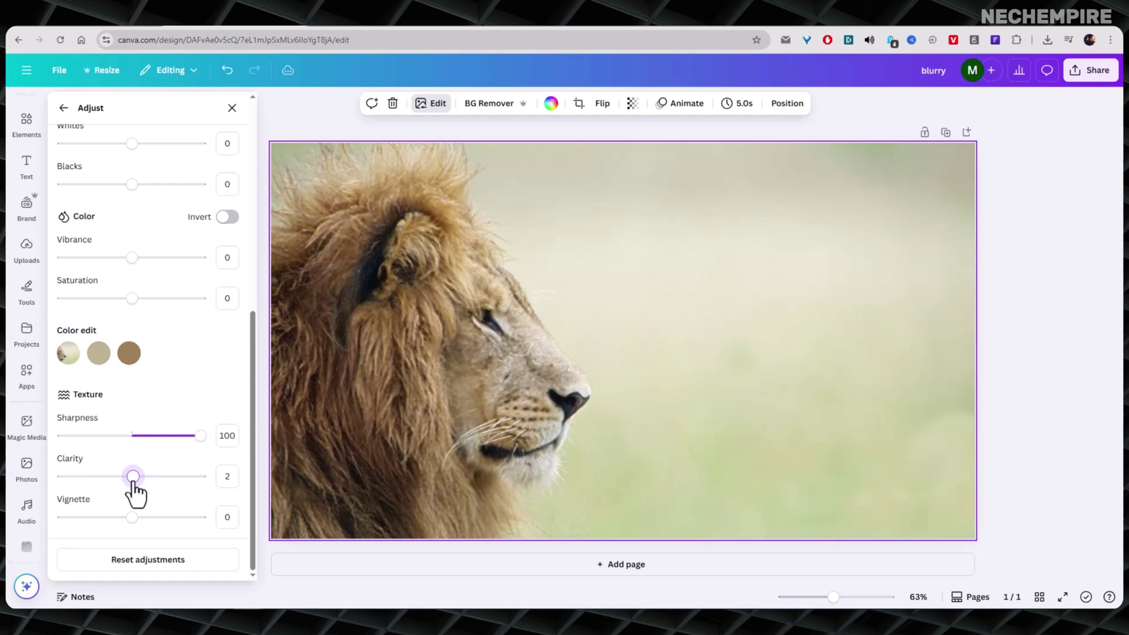
- Experiment with a light slider on the lion photo
scroll(167, 404, "up", 1)
scroll(168, 403, "up", 3)
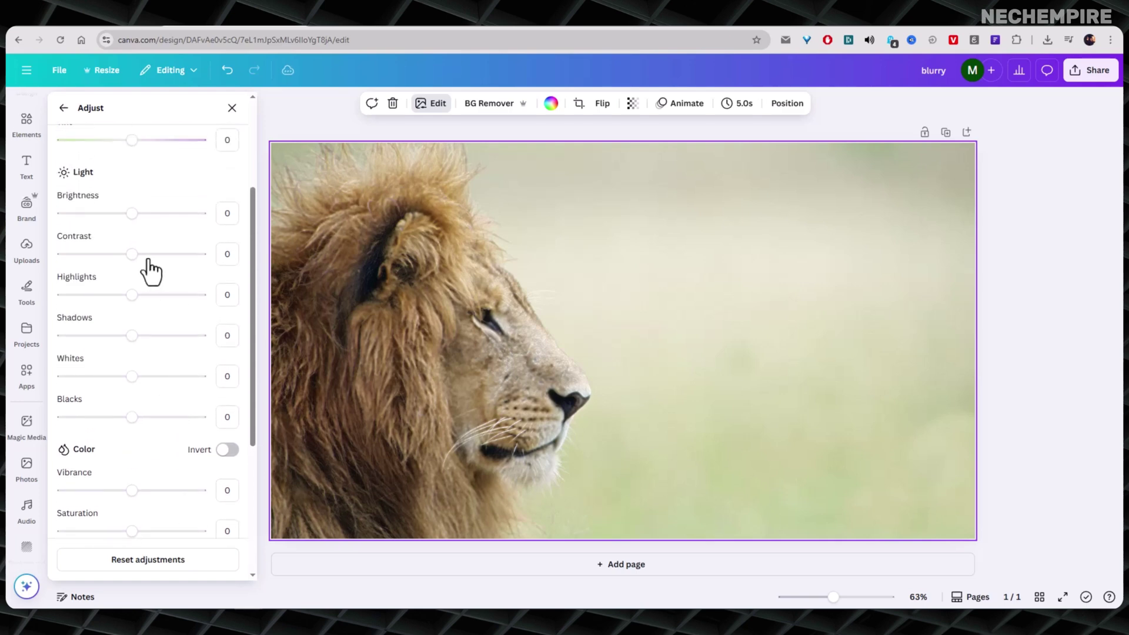
left_click_drag(131, 213, 132, 255)
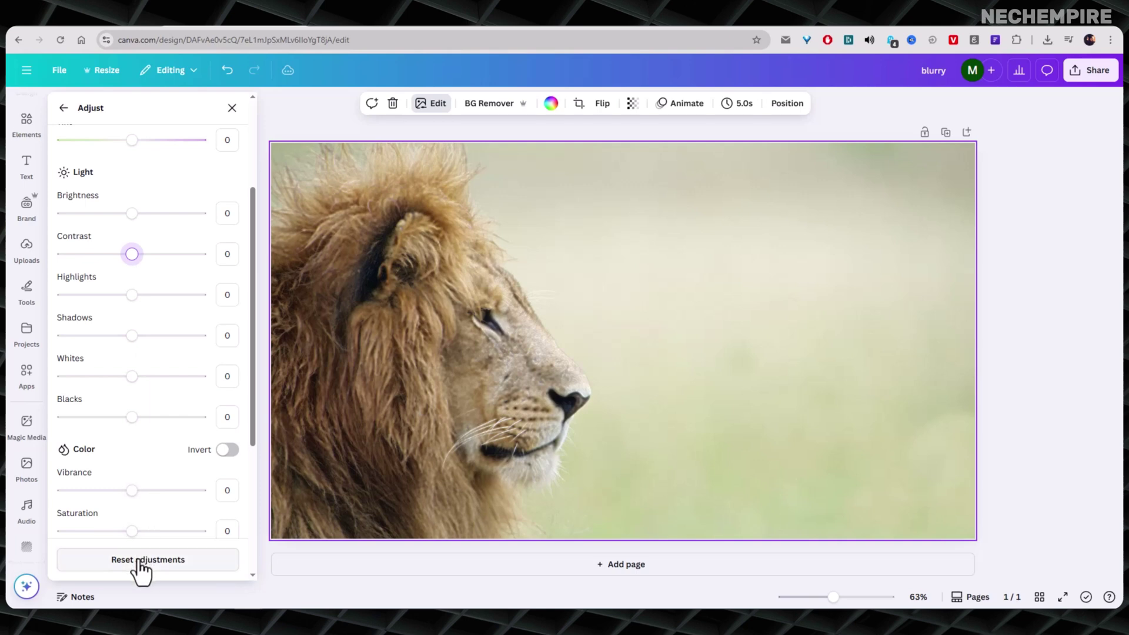
- Bring Sharpness back to 0 and reset all of the photo's adjustments
scroll(159, 423, "down", 4)
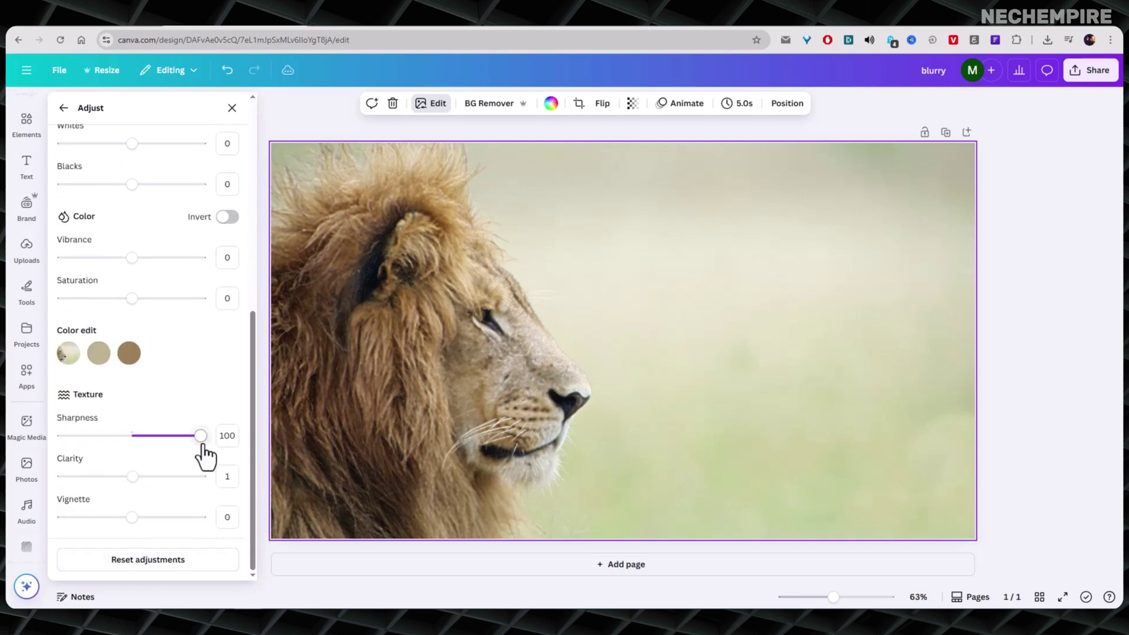
left_click_drag(202, 446, 224, 453)
left_click_drag(200, 435, 131, 442)
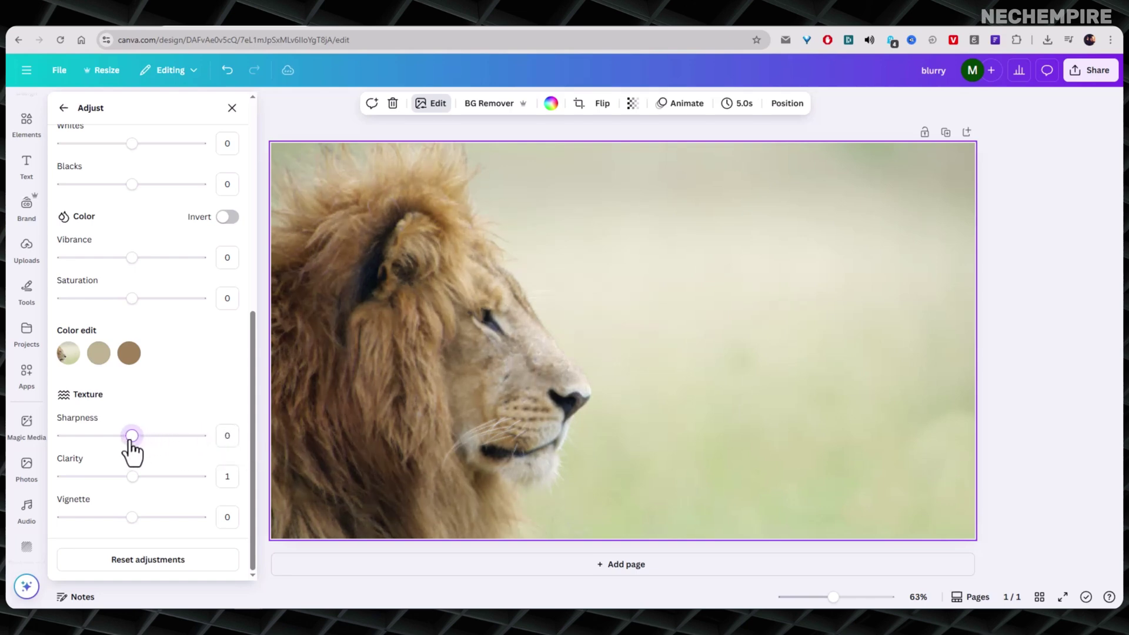
left_click(100, 559)
- Close the Adjust panel, reselect the lion photo, and bring up its Edit options
left_click(231, 108)
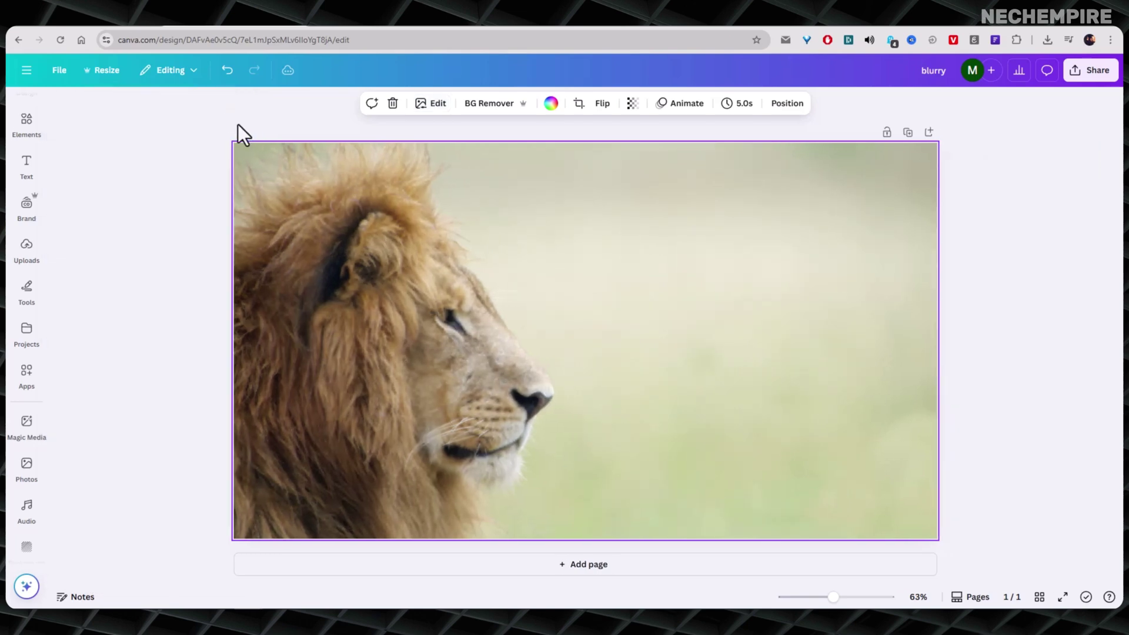
left_click(175, 268)
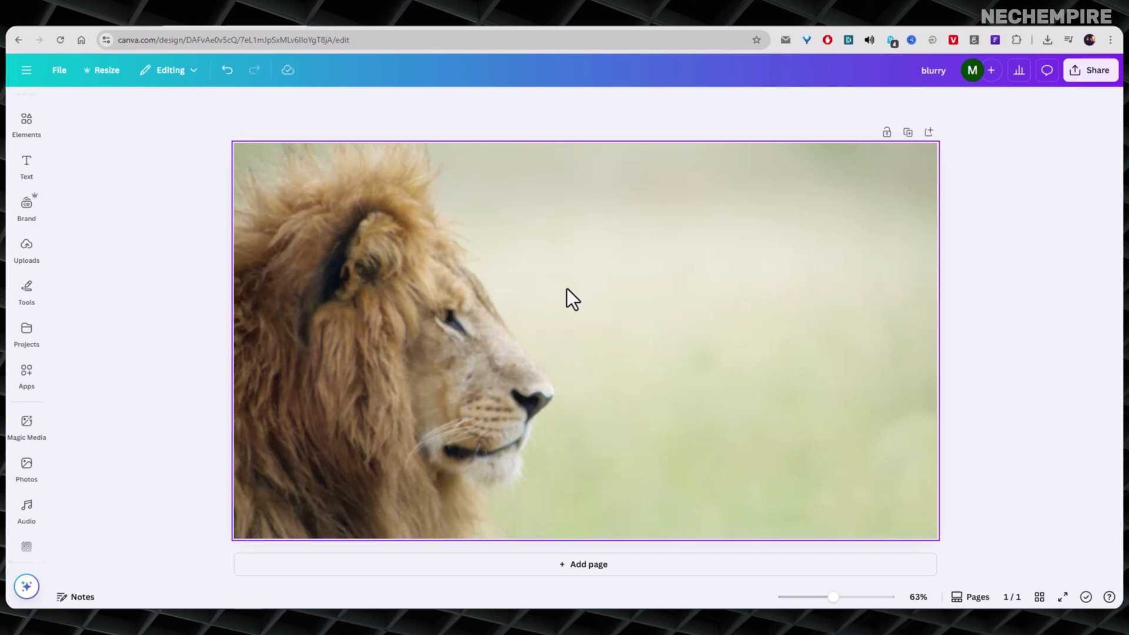
left_click(490, 255)
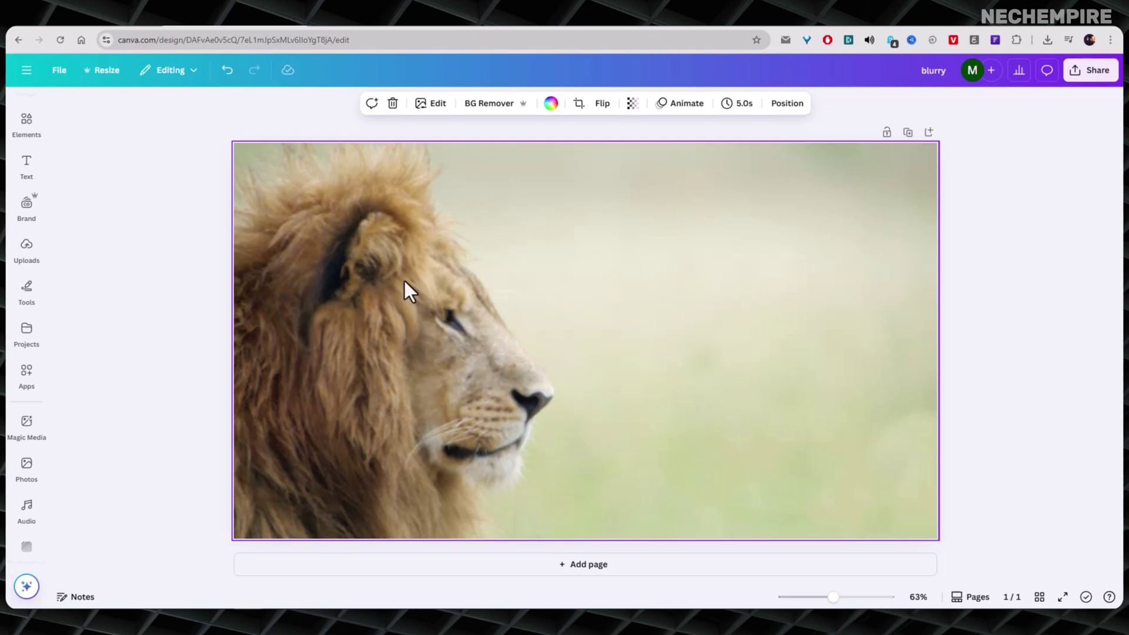
left_click(433, 105)
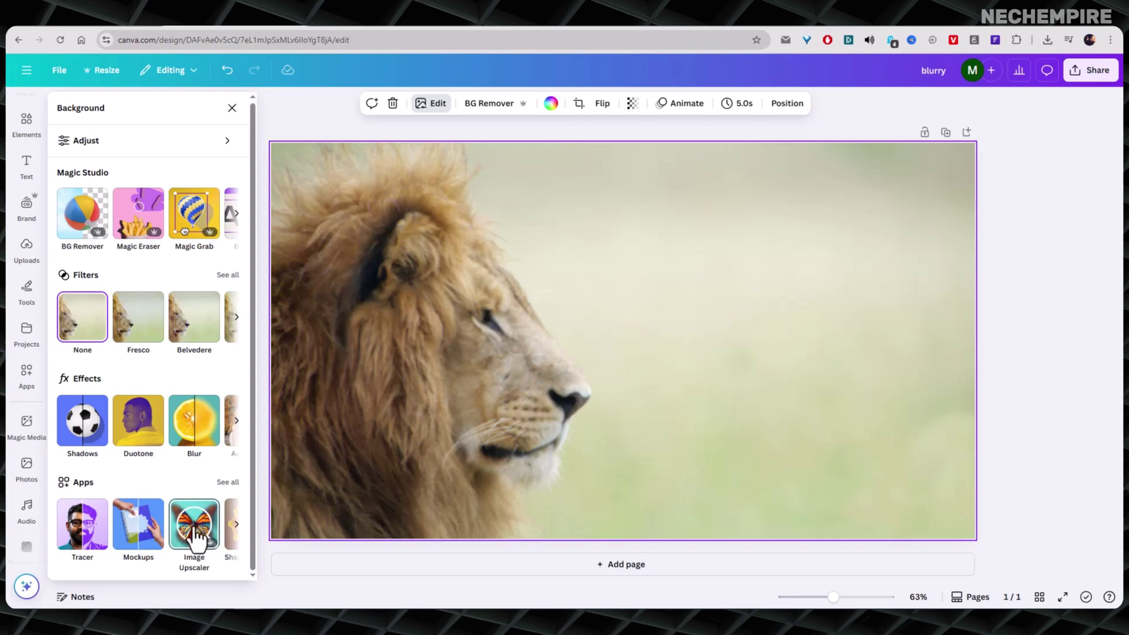
- Upscale the lion photo at 4x resolution with the Image Upscaler app
left_click(194, 526)
left_click(126, 573)
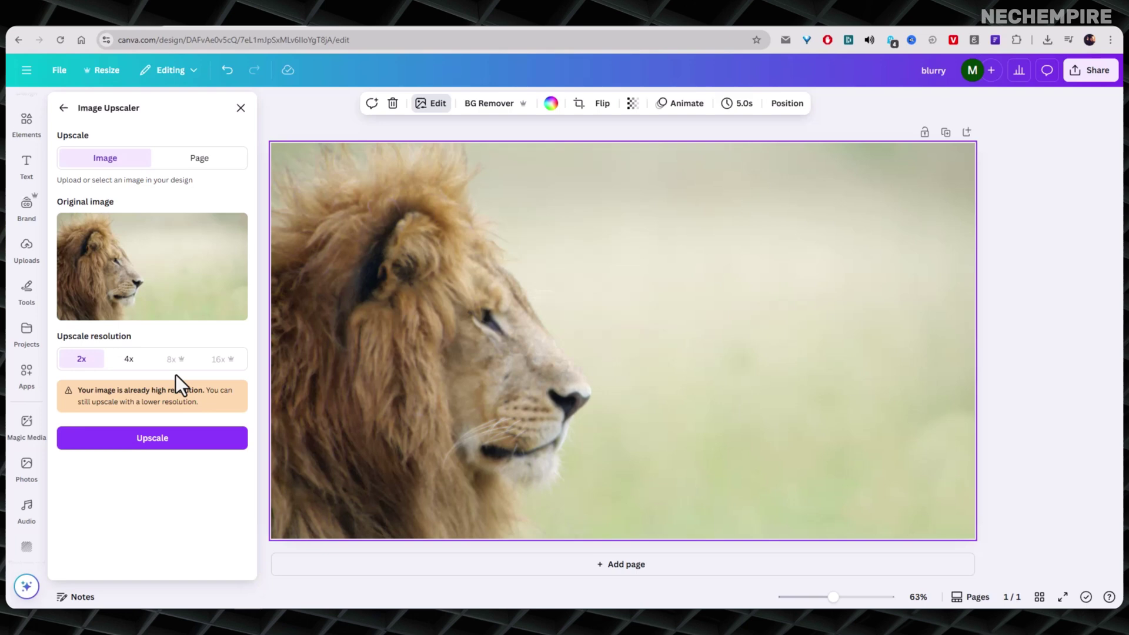
left_click(125, 361)
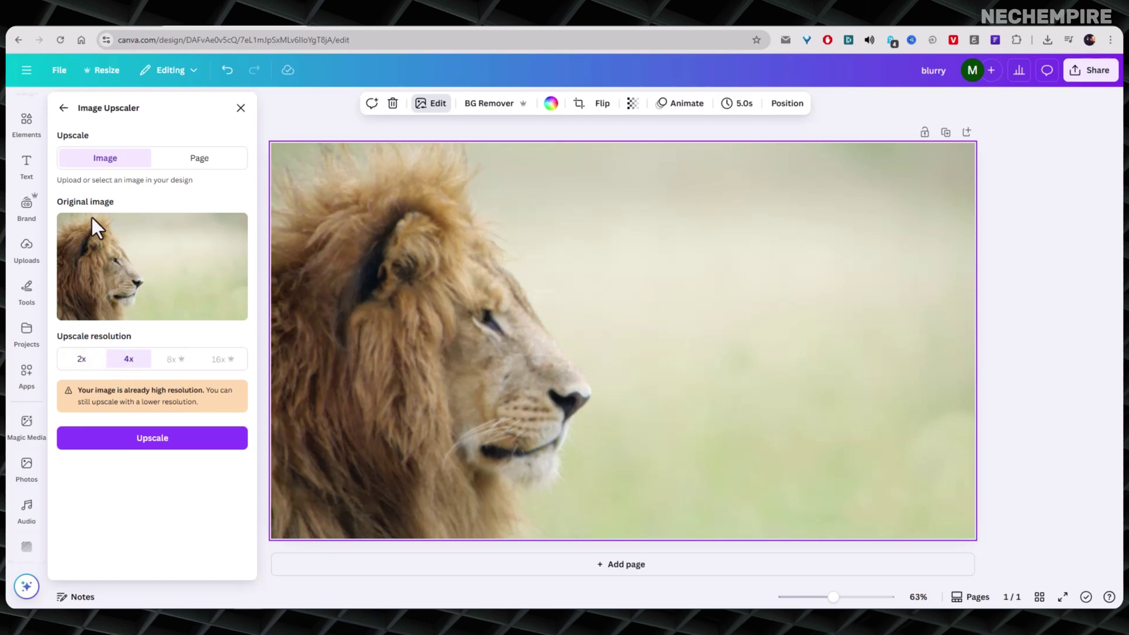
left_click(133, 444)
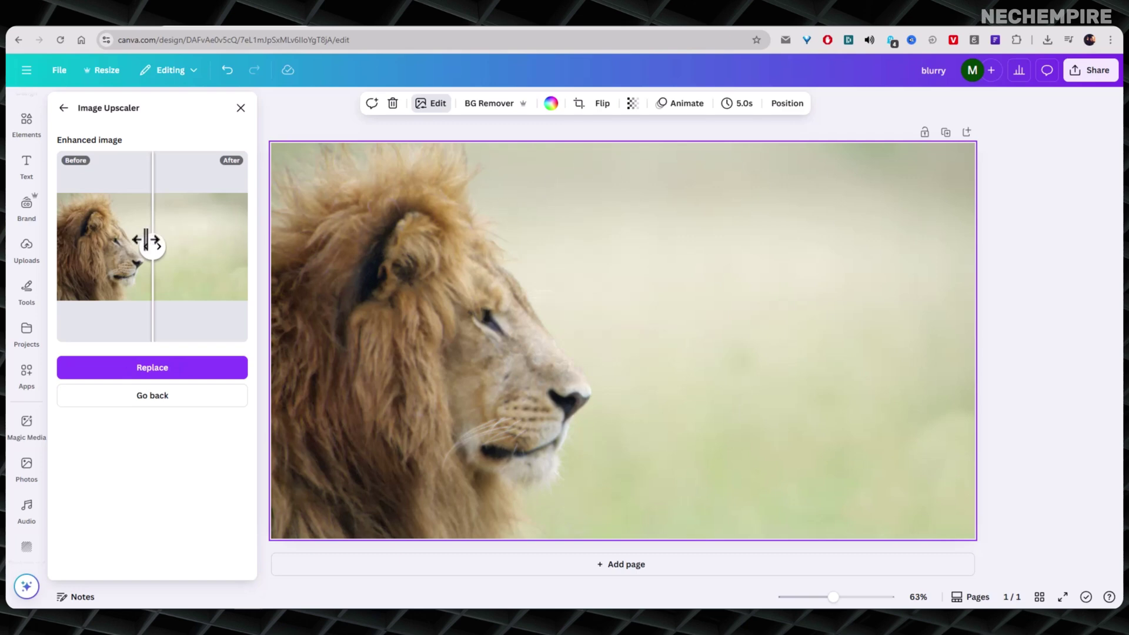
- Compare the original and upscaled lion, then replace the photo with the enhanced version
left_click_drag(152, 245, 234, 246)
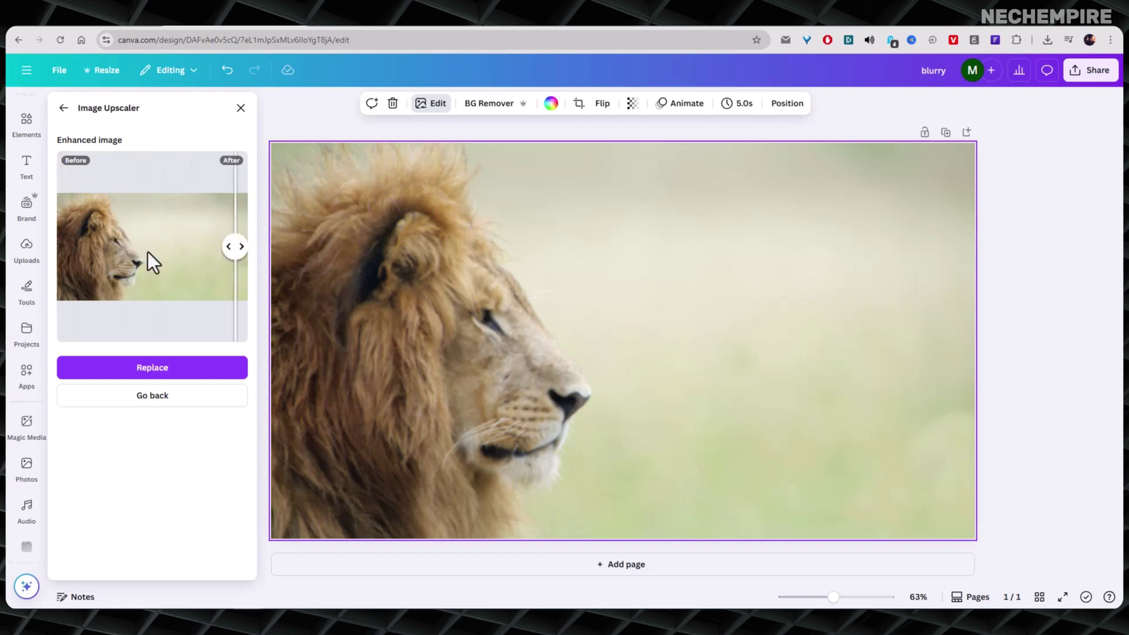
left_click_drag(235, 249, 59, 247)
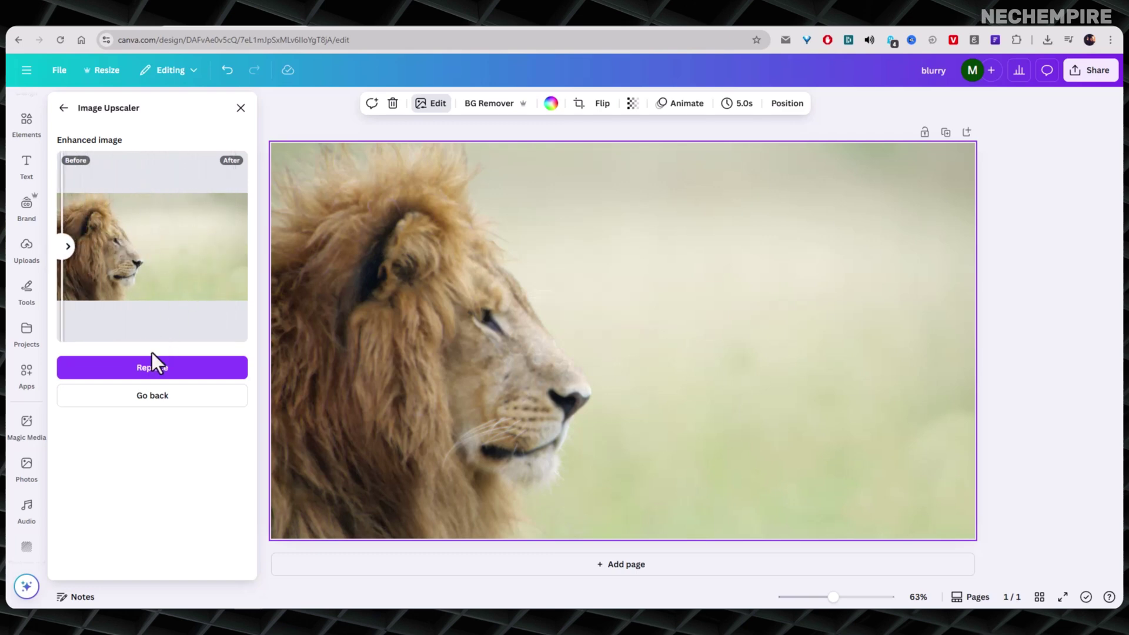
left_click(146, 370)
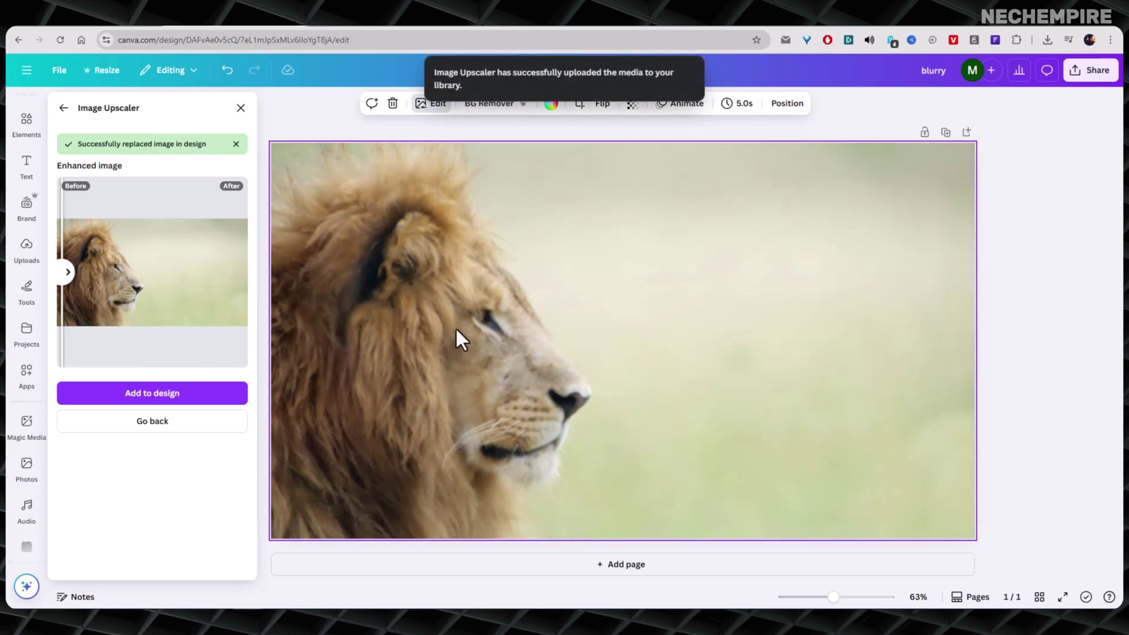
- Add a blank Page 2, discarding the extra upscaled copy and a trial uploaded lion
left_click(120, 399)
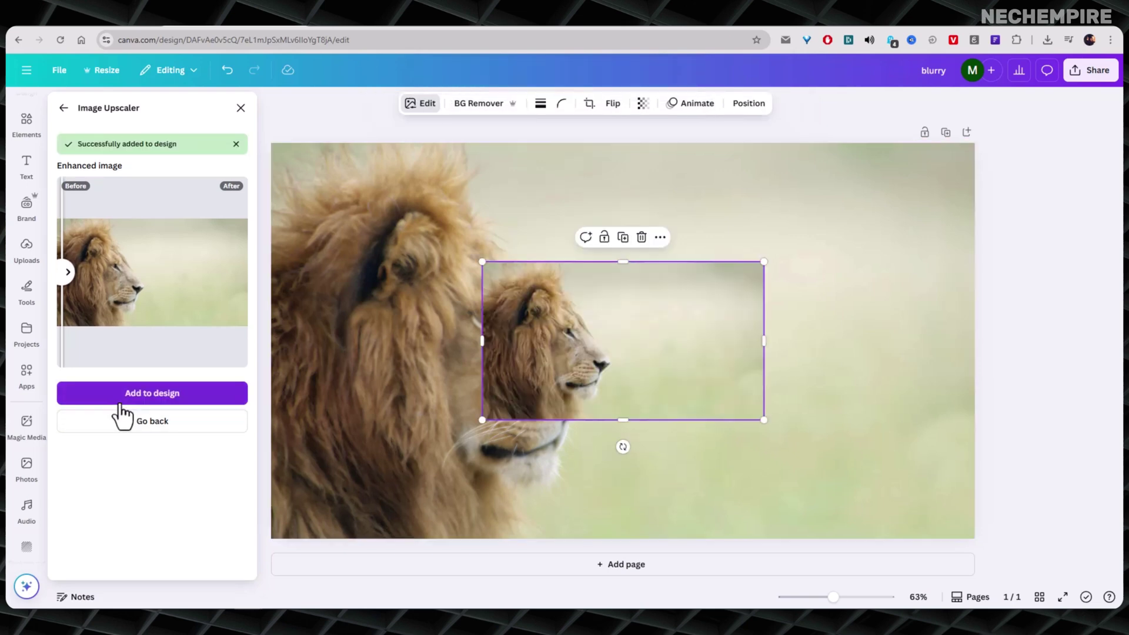
left_click(641, 237)
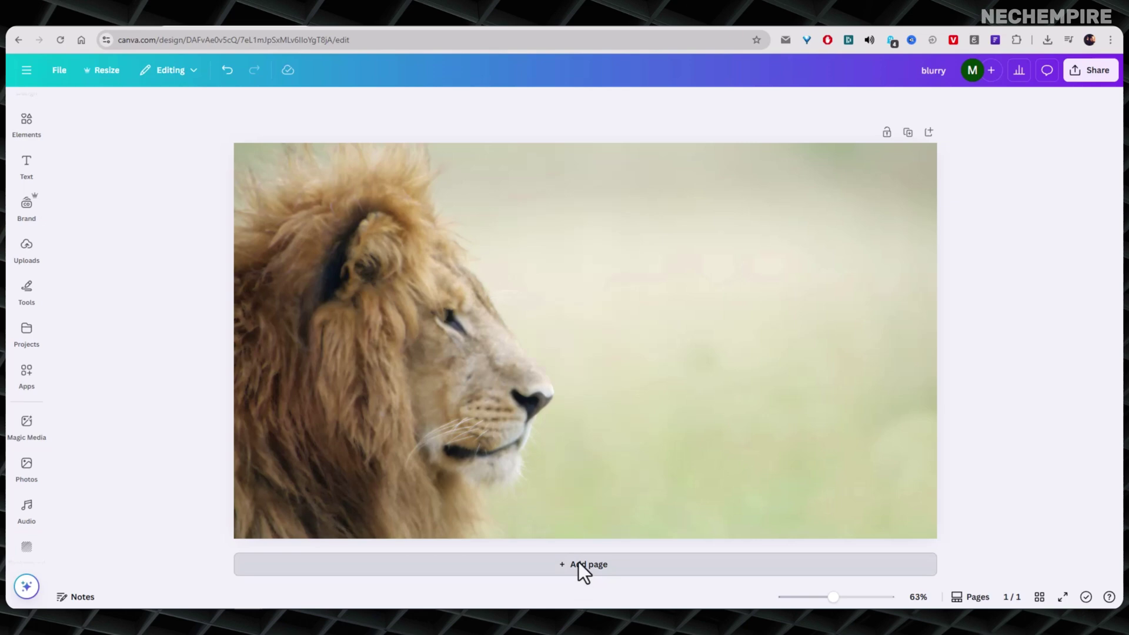
left_click(577, 563)
scroll(429, 247, "up", 2)
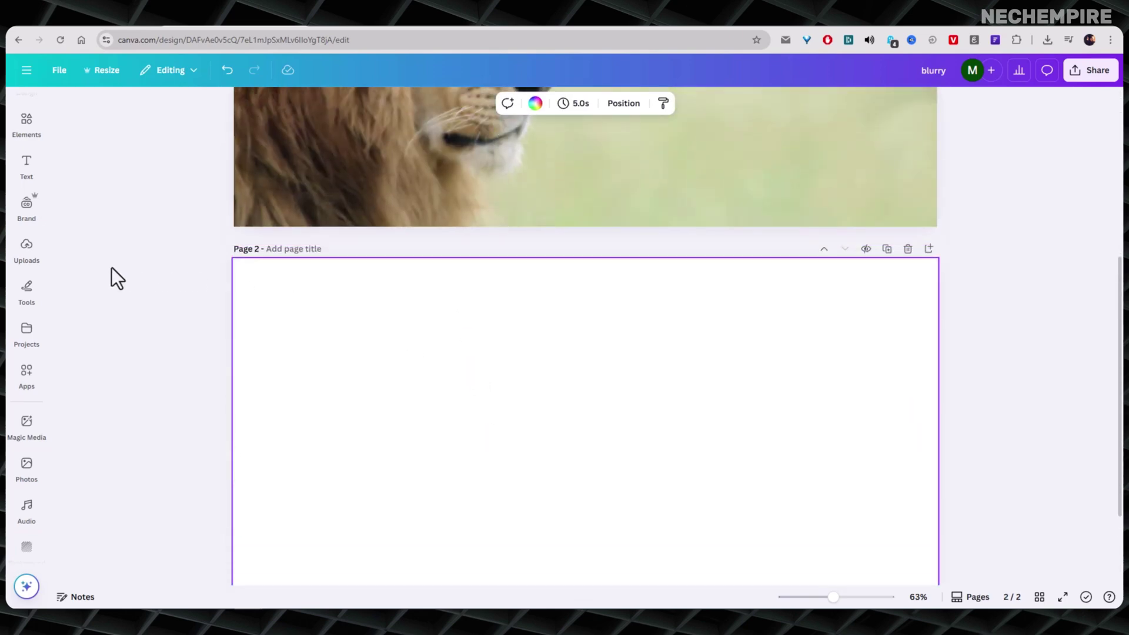
left_click(29, 258)
left_click(104, 244)
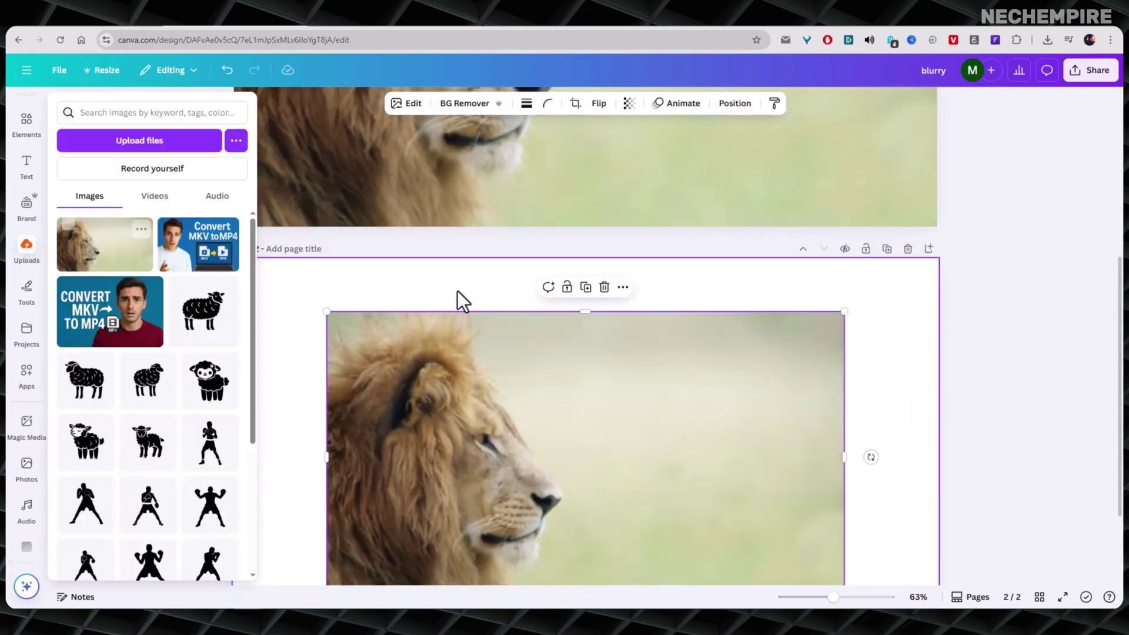
left_click(603, 287)
- Rerun Image Upscaler on the Page 1 lion and set the result as Page 2's background
scroll(525, 310, "up", 5)
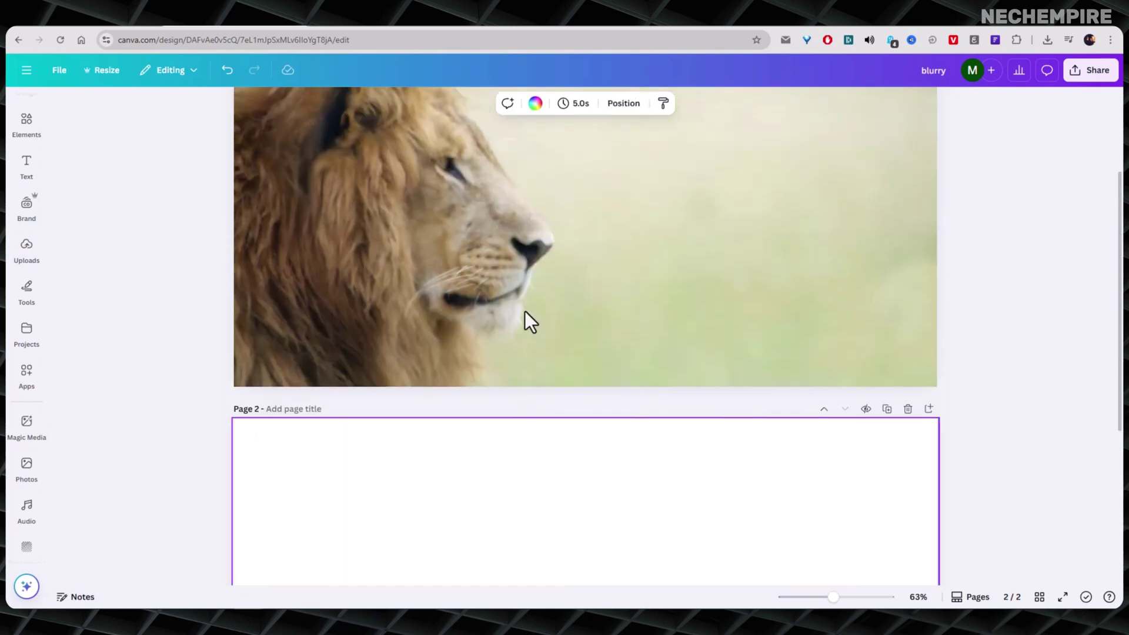
left_click(503, 270)
left_click(27, 206)
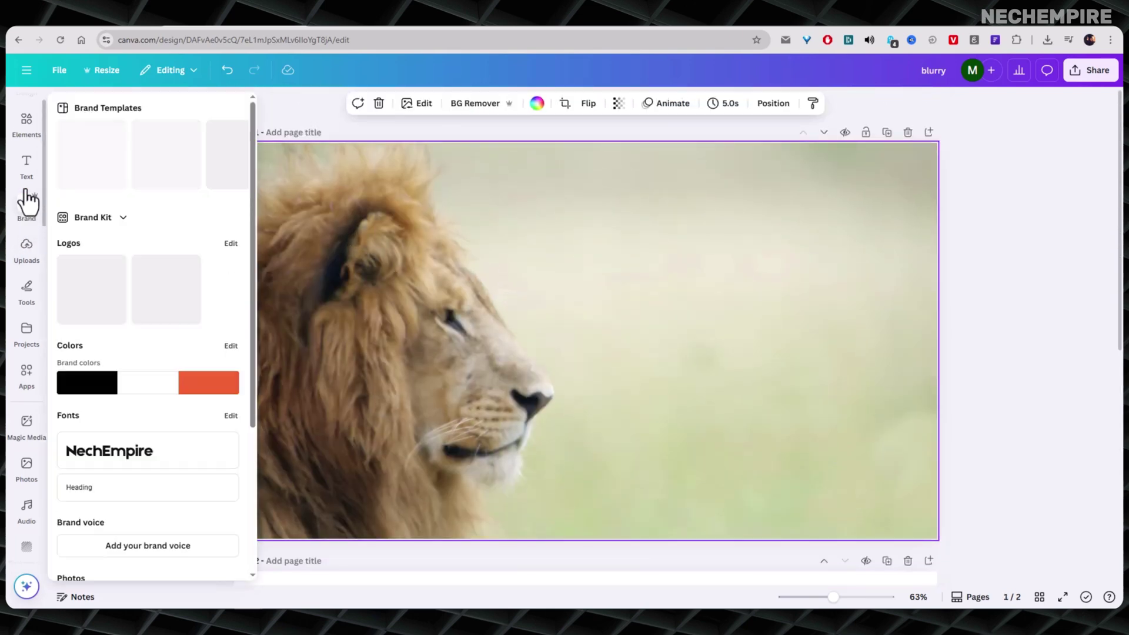
left_click(27, 165)
left_click(322, 154)
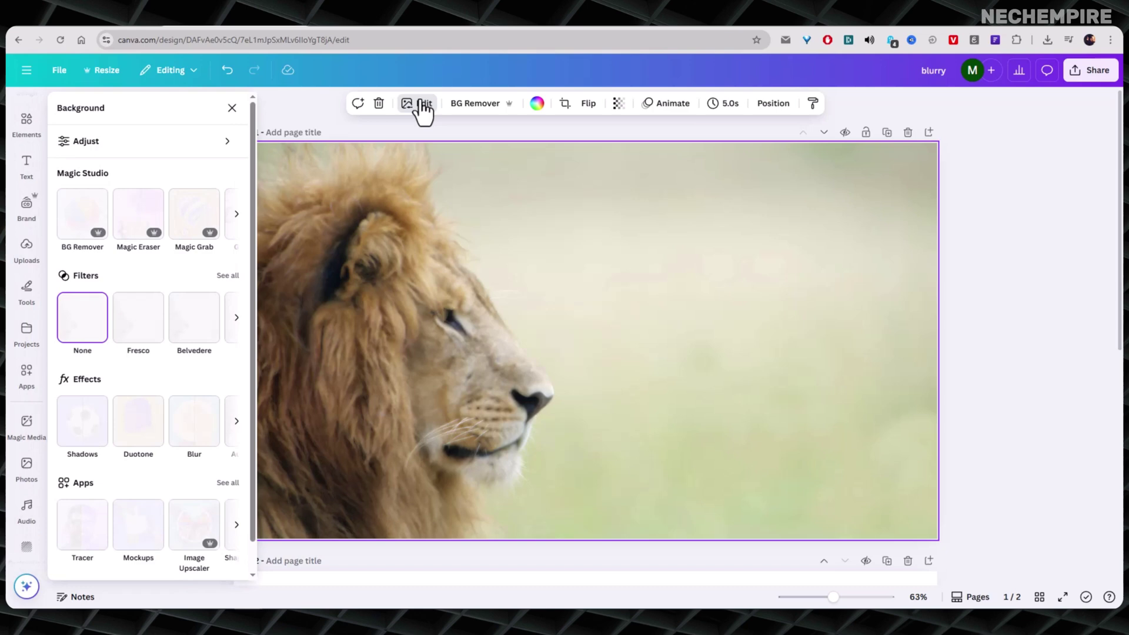
left_click(184, 537)
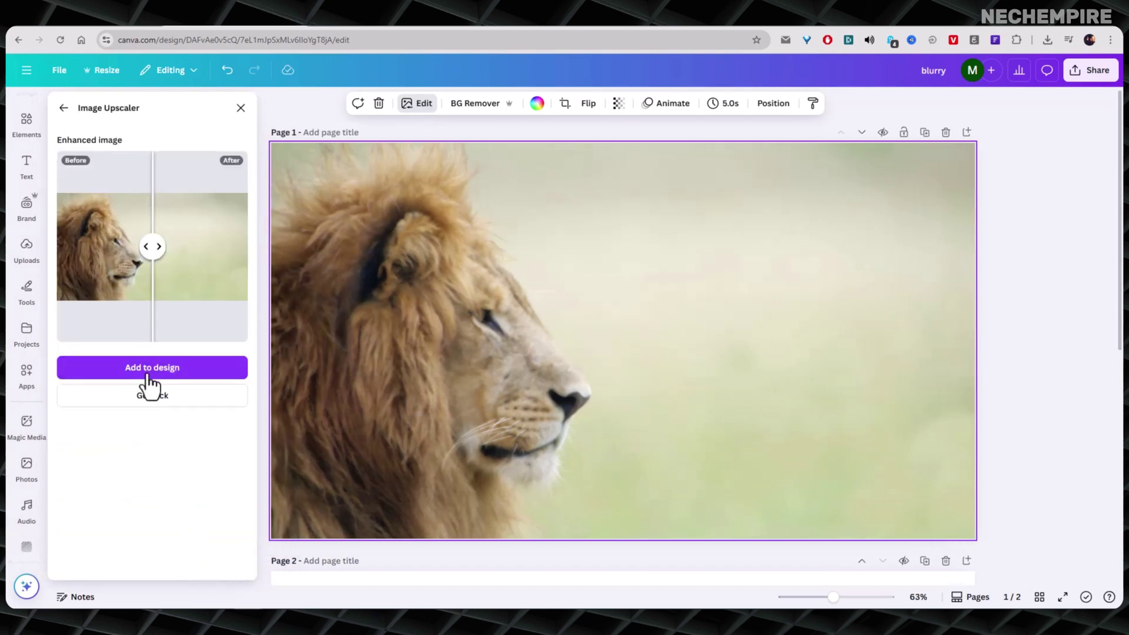
scroll(513, 368, "down", 7)
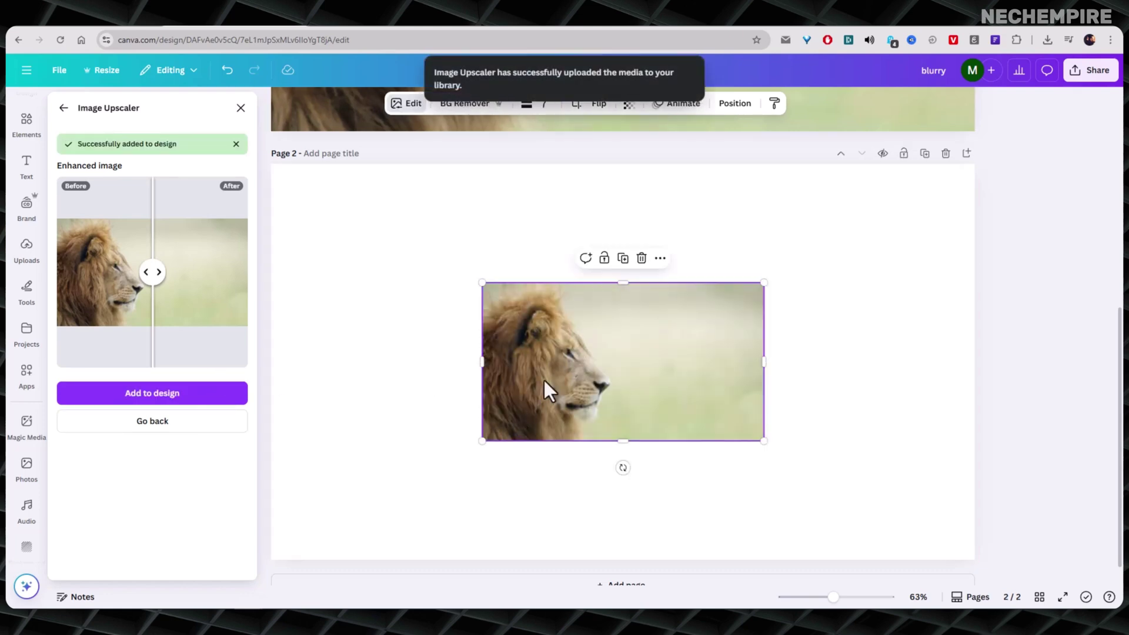
right_click(542, 377)
left_click(578, 517)
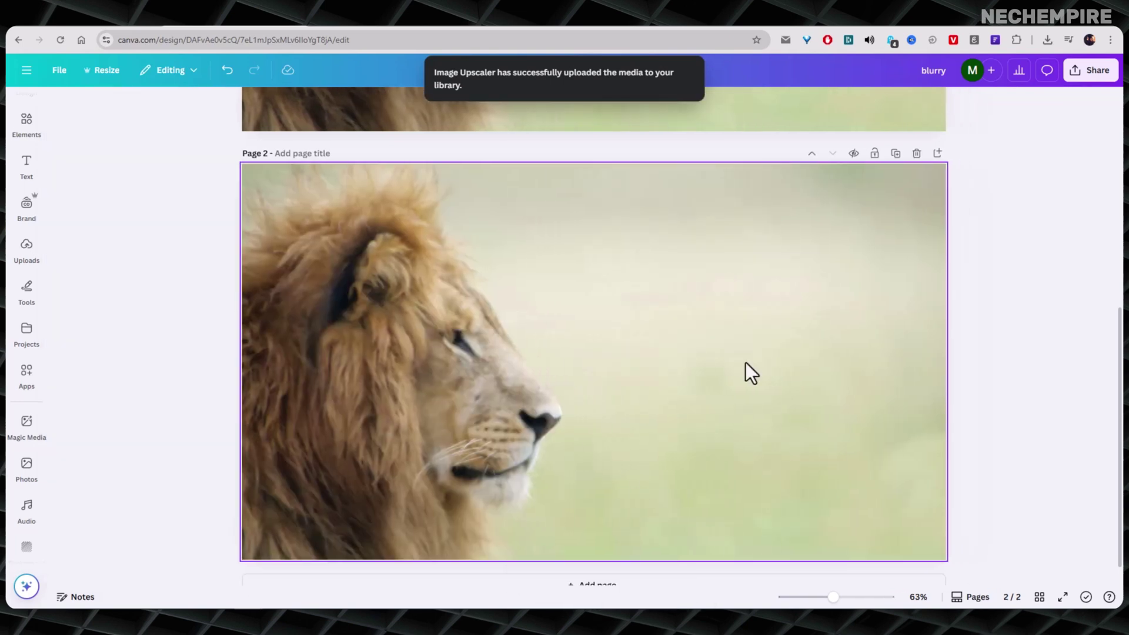
- Compare the Page 1 and Page 2 lions, then bring up Page 1's background image options
scroll(615, 346, "up", 5)
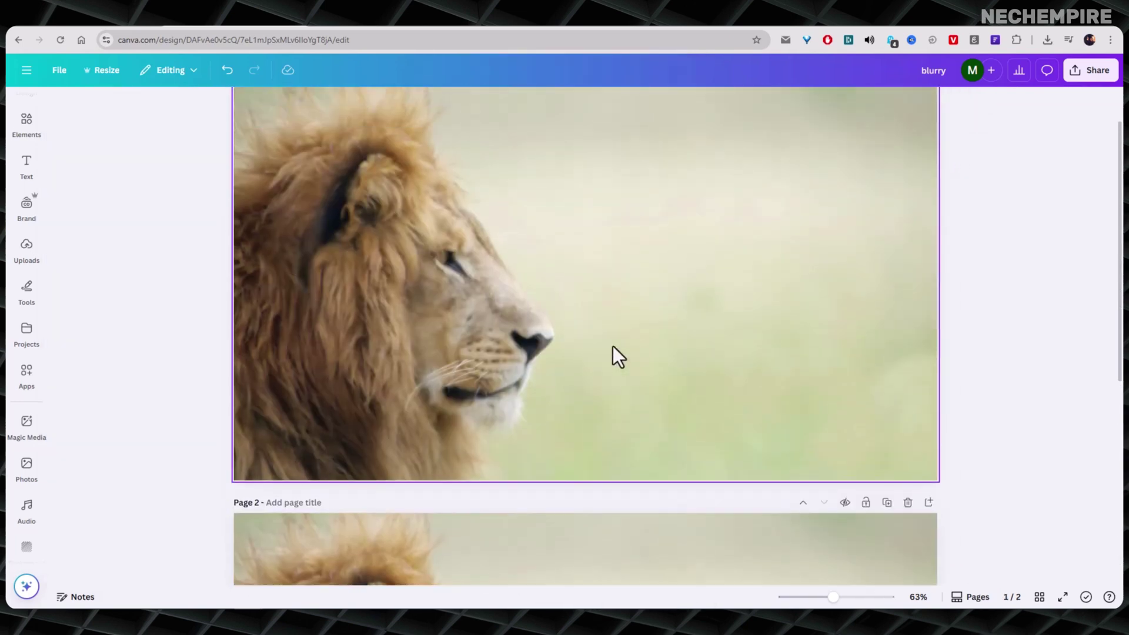
scroll(612, 346, "down", 5)
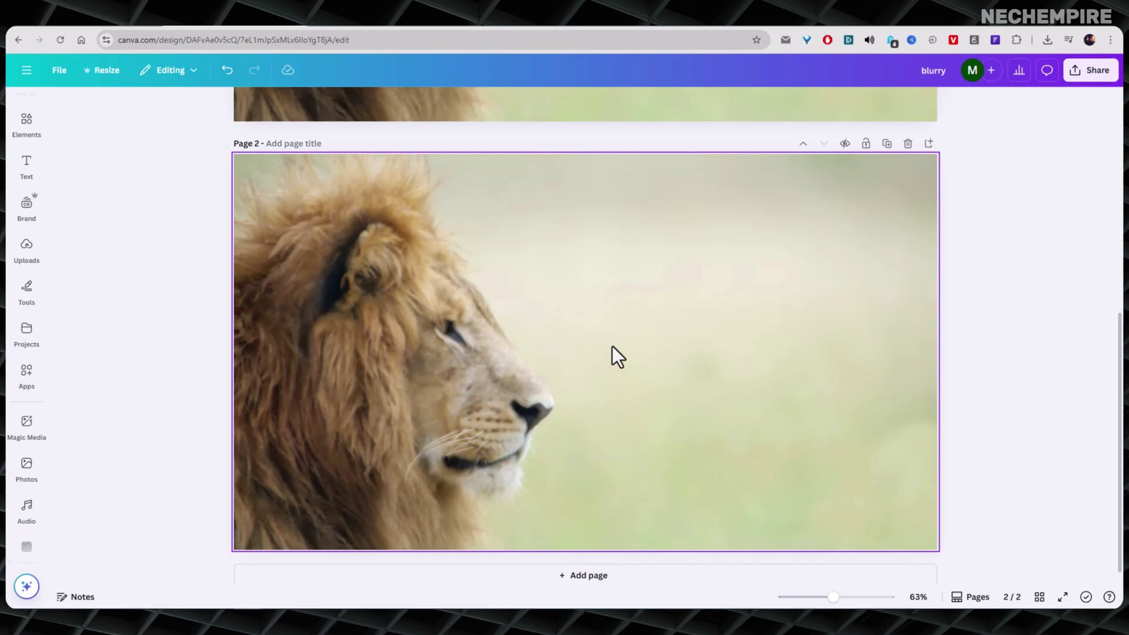
scroll(612, 345, "up", 5)
left_click(736, 305)
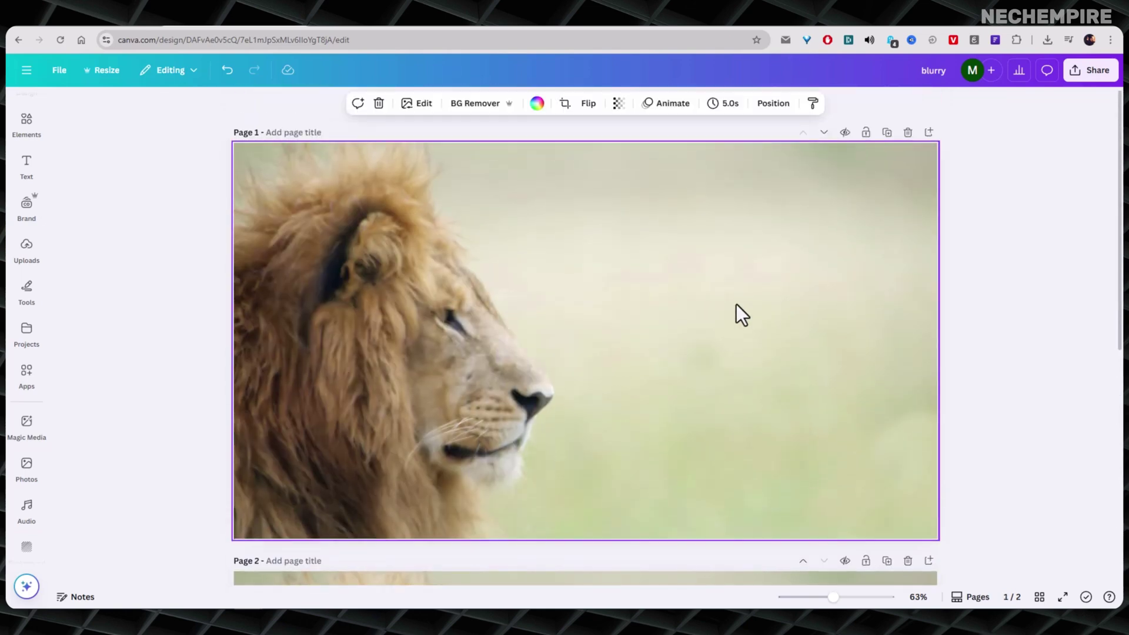
scroll(736, 305, "down", 5)
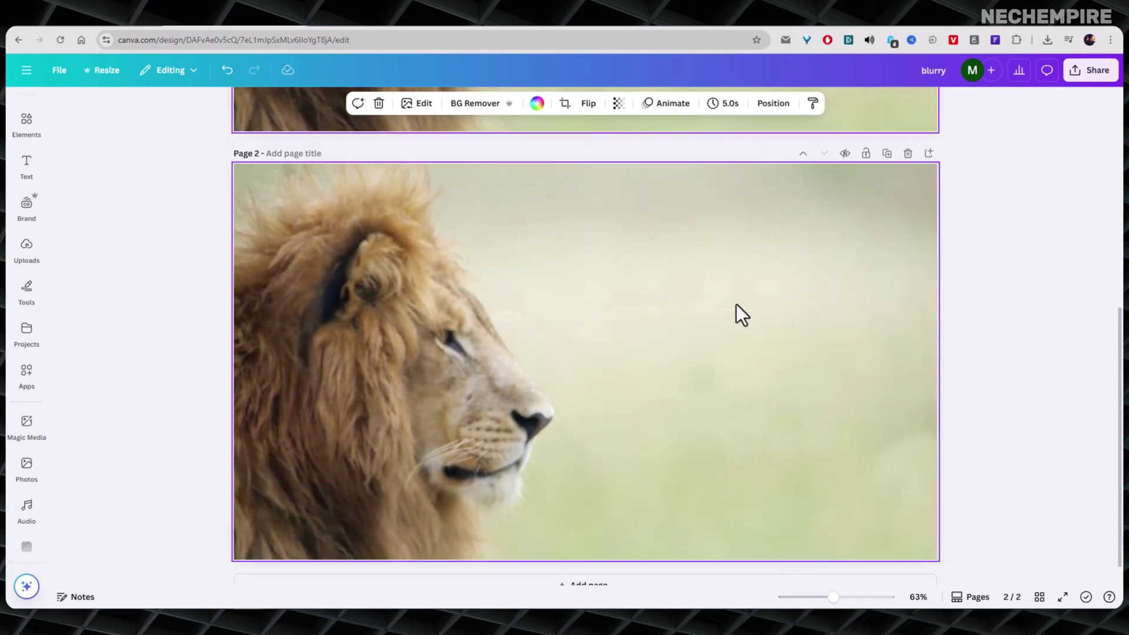
scroll(736, 304, "up", 3)
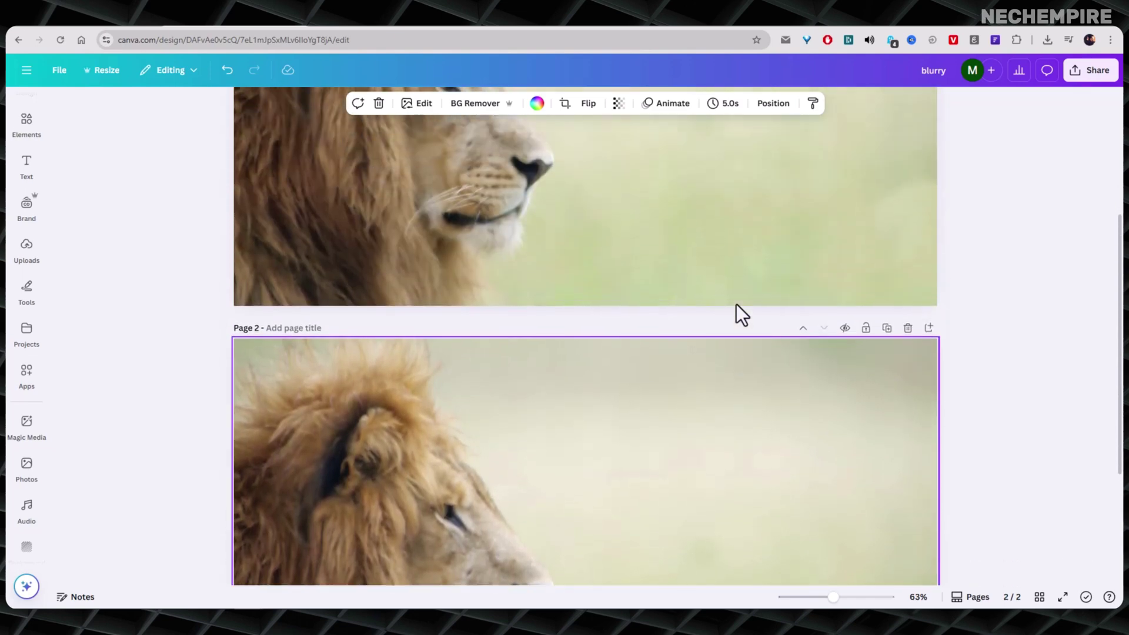
scroll(736, 304, "up", 4)
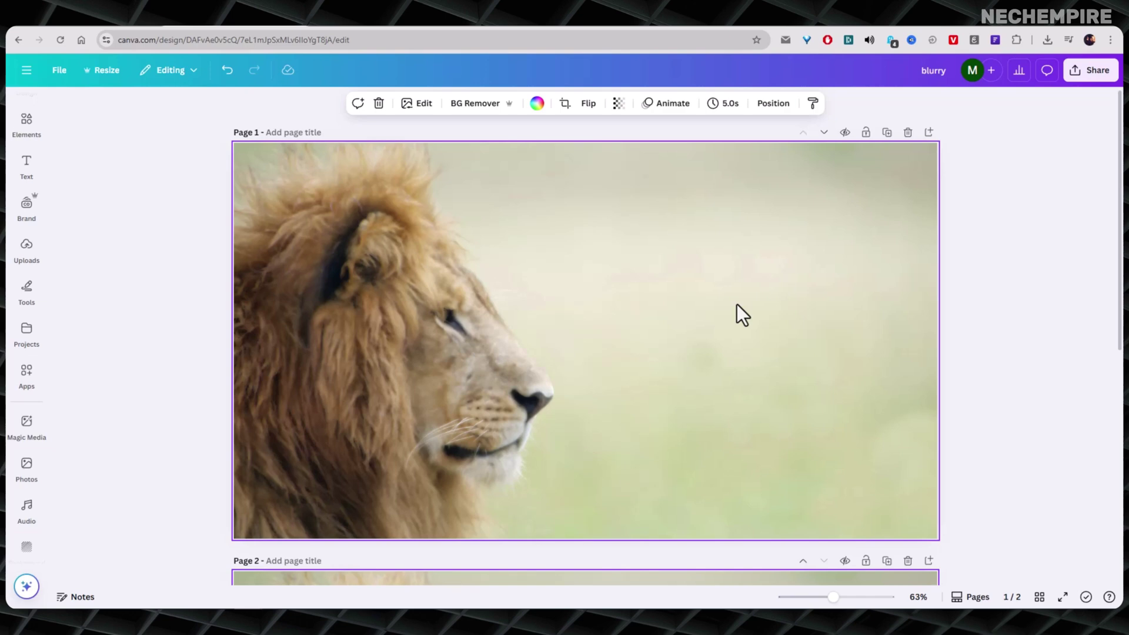
right_click(736, 304)
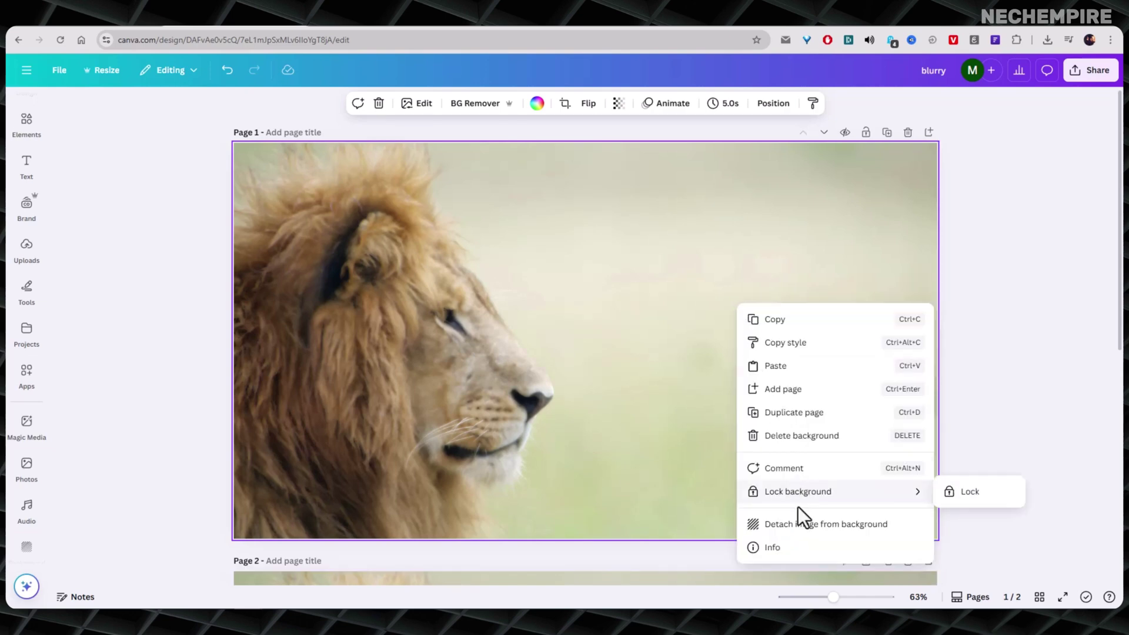